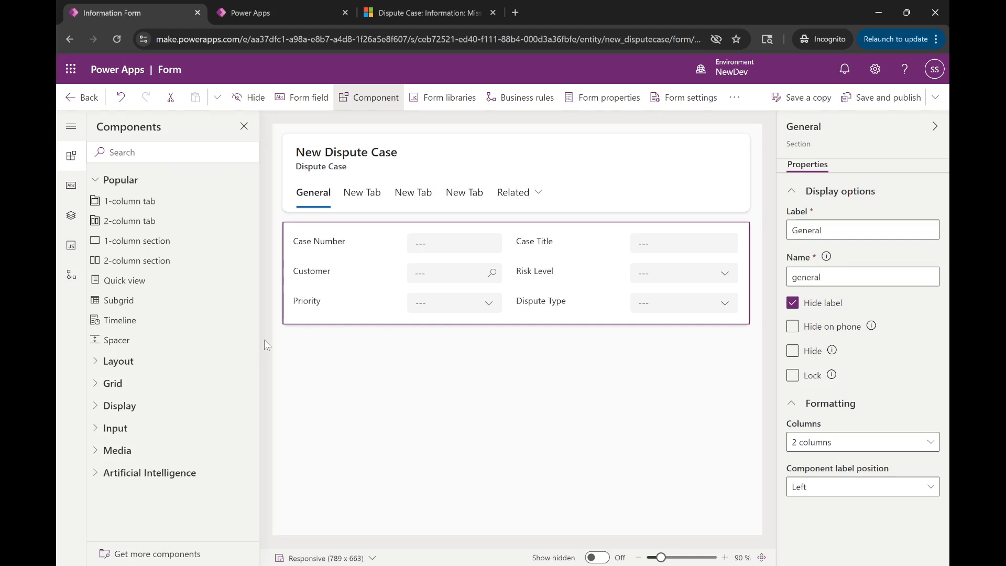
# Add a two-column section below the case details on the General tab and label it Transactions.
pyautogui.click(137, 268)
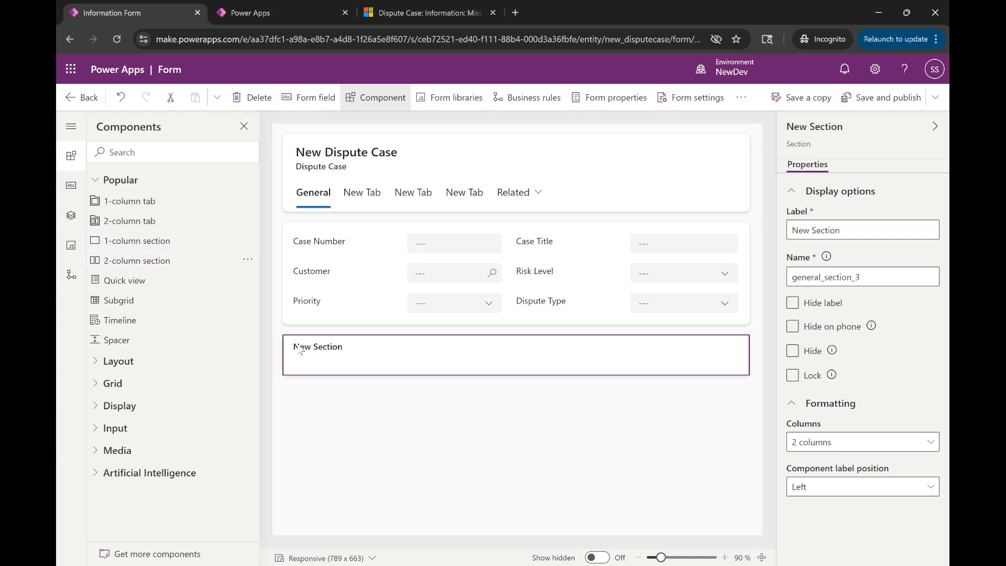
pyautogui.click(840, 230)
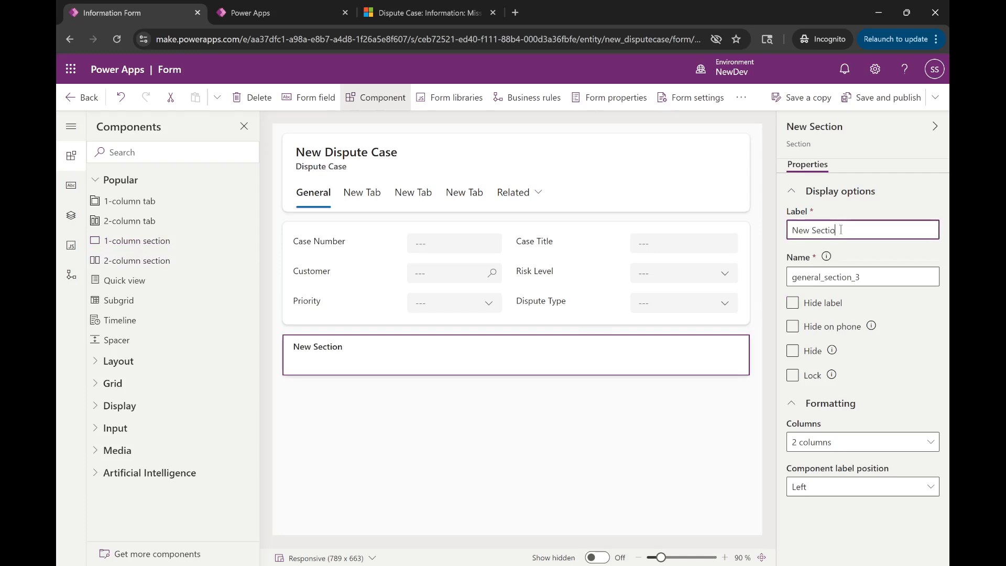
pyautogui.press('BackSpace')
pyautogui.press('BackSpace')
pyautogui.press('BackSpace')
pyautogui.press('BackSpace')
pyautogui.press('BackSpace')
pyautogui.press('BackSpace')
pyautogui.press('BackSpace')
pyautogui.press('BackSpace')
pyautogui.press('BackSpace')
pyautogui.press('BackSpace')
pyautogui.write('Transactions')
pyautogui.click(503, 409)
pyautogui.click(437, 360)
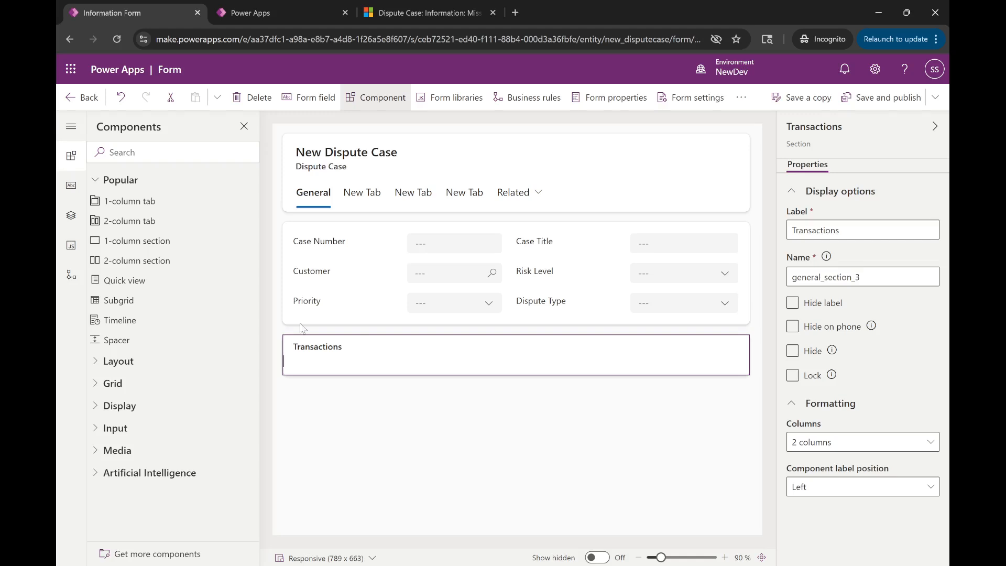
# Insert a subgrid of related Transactions (Dispute Case) records into the Transactions section, using the Active Transactions view.
pyautogui.click(141, 302)
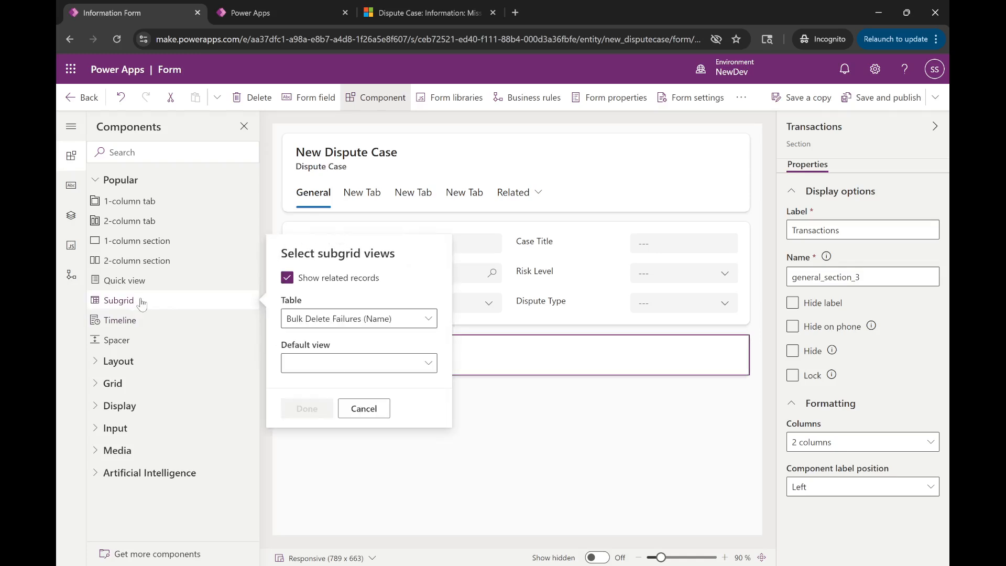
pyautogui.click(404, 328)
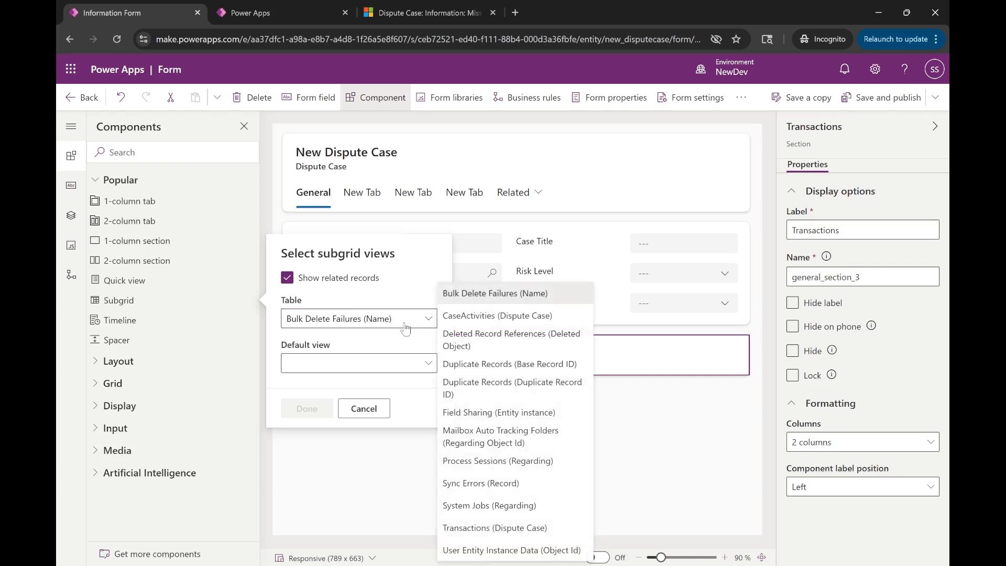
pyautogui.click(487, 530)
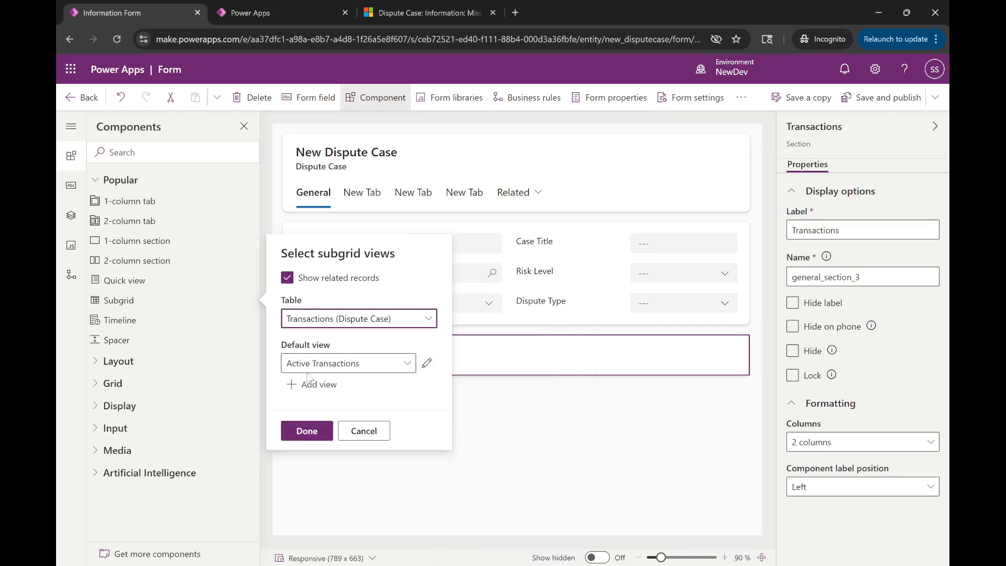
pyautogui.click(305, 431)
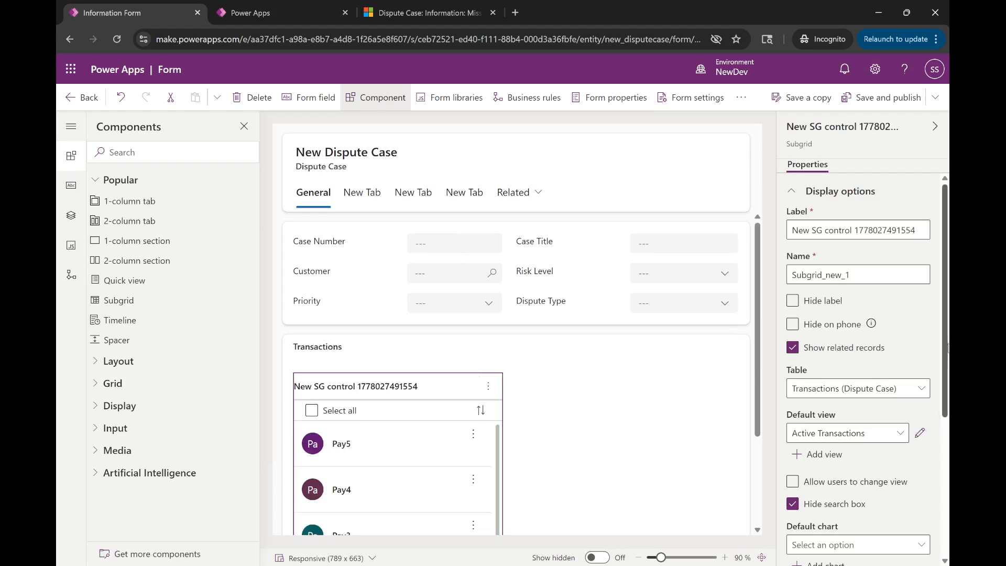
# Set the transactions subgrid's component width to 2 columns and let it use the available space.
pyautogui.moveTo(946, 361); pyautogui.dragTo(947, 502)
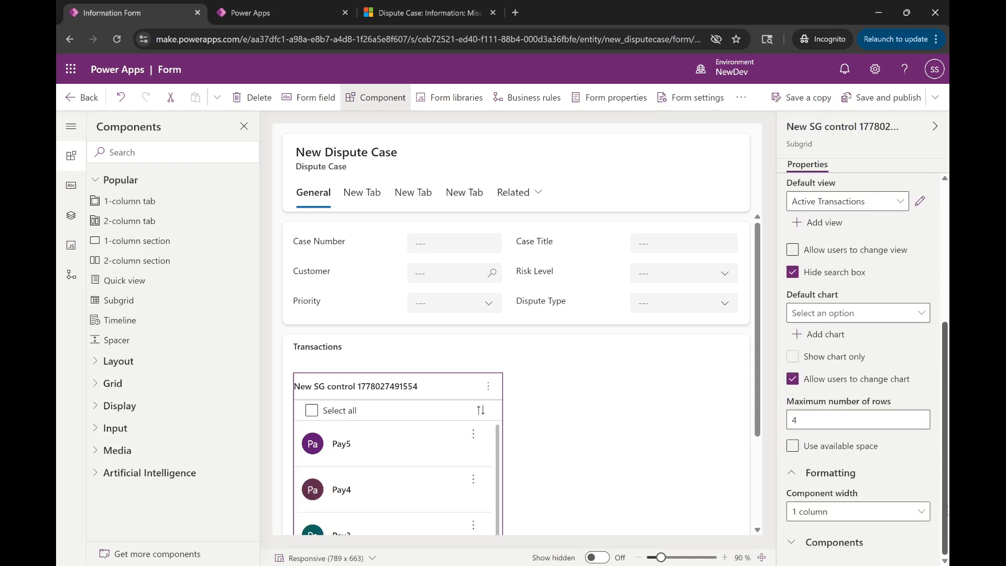
pyautogui.click(837, 515)
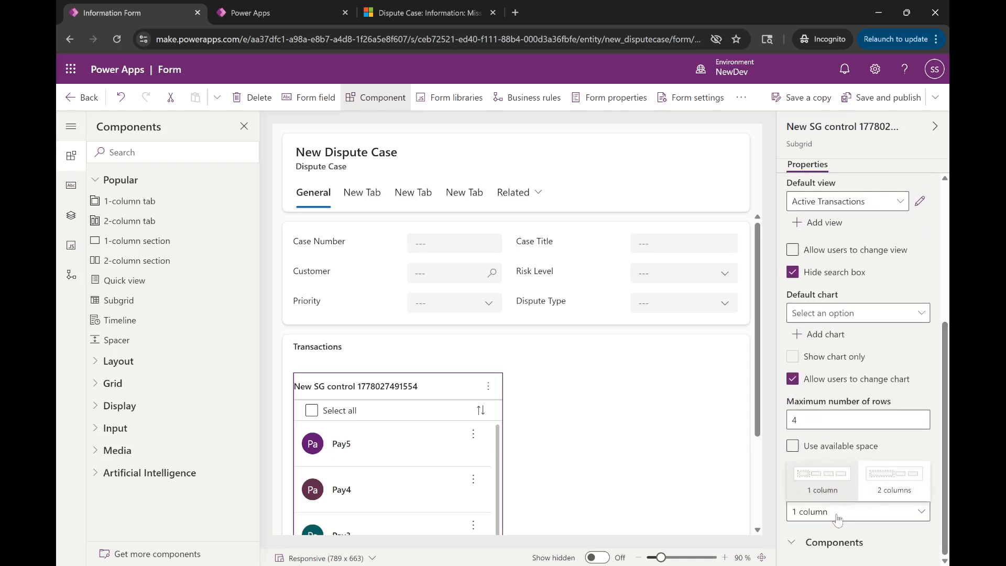
pyautogui.click(893, 483)
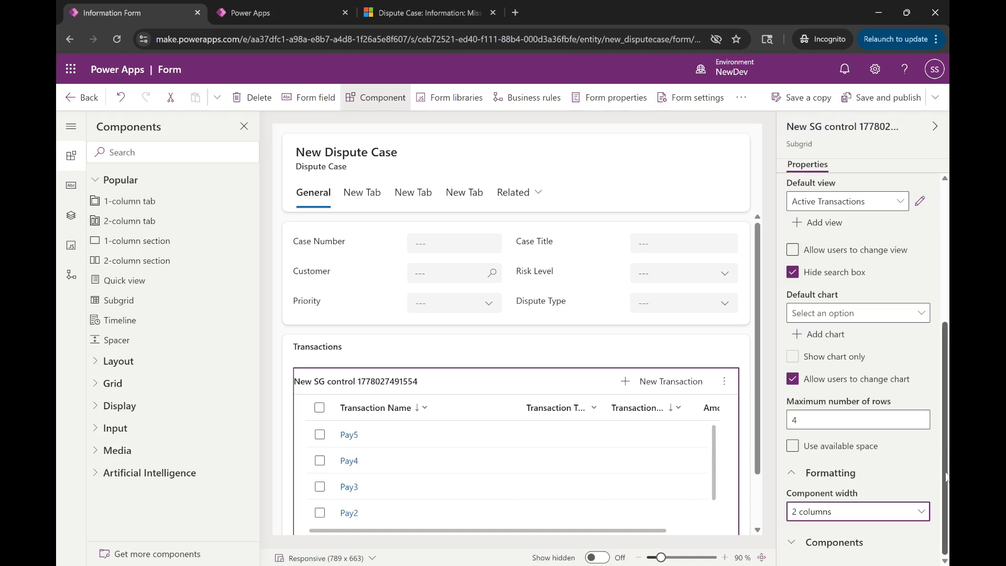
pyautogui.click(793, 451)
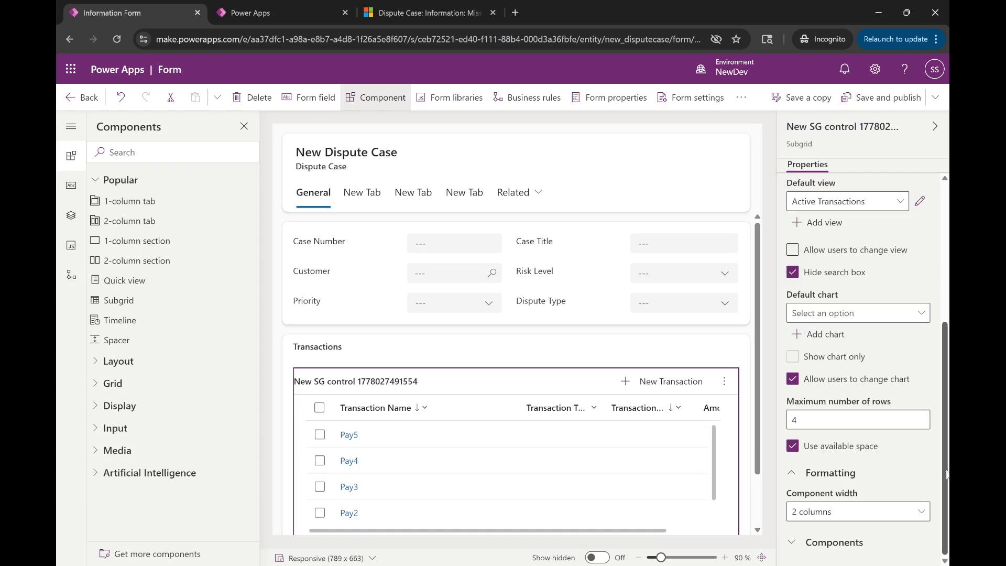
# Make the search box visible in the transactions subgrid and check the grid on the form.
pyautogui.scroll(3, 946, 474)
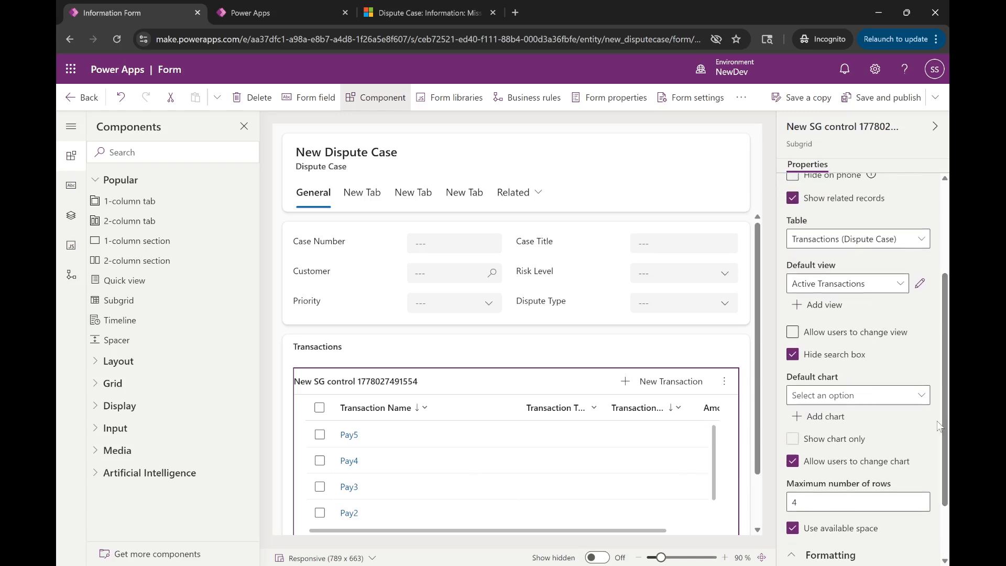
pyautogui.click(792, 355)
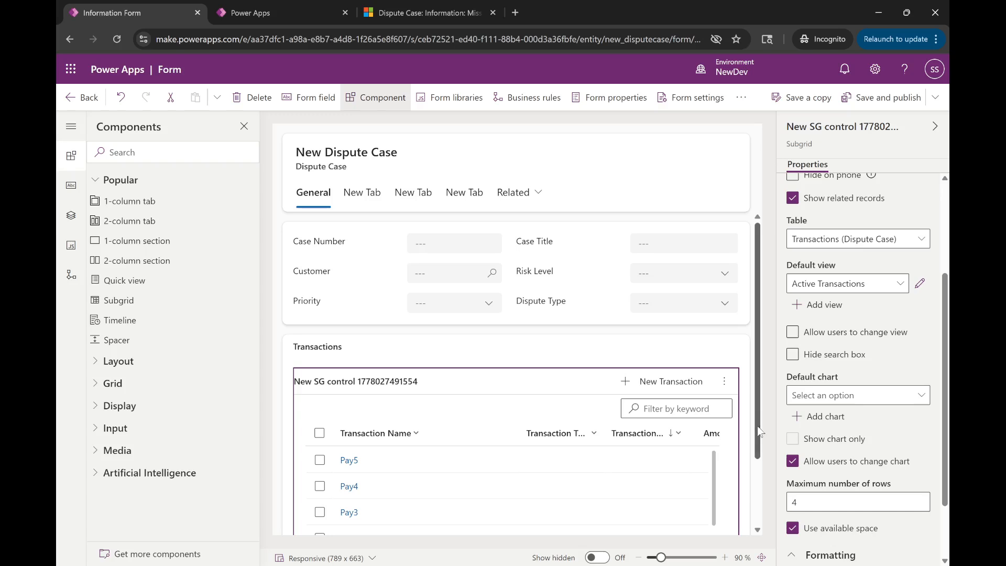
pyautogui.moveTo(758, 431); pyautogui.dragTo(755, 477)
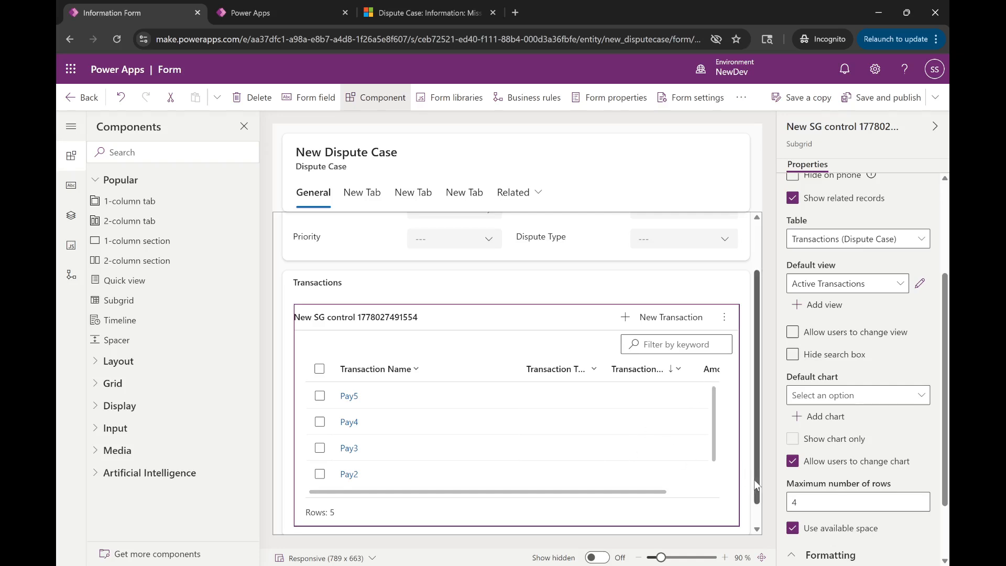
pyautogui.moveTo(759, 493); pyautogui.dragTo(759, 406)
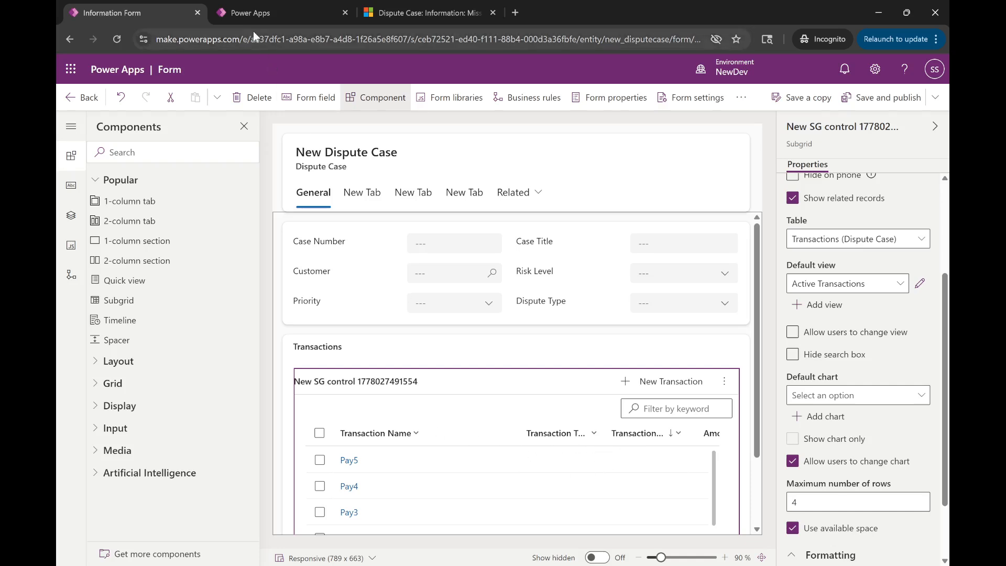
# Close the pending row edit in the Dispute Cases table and open the Transaction table's Active Transactions view for editing.
pyautogui.click(259, 11)
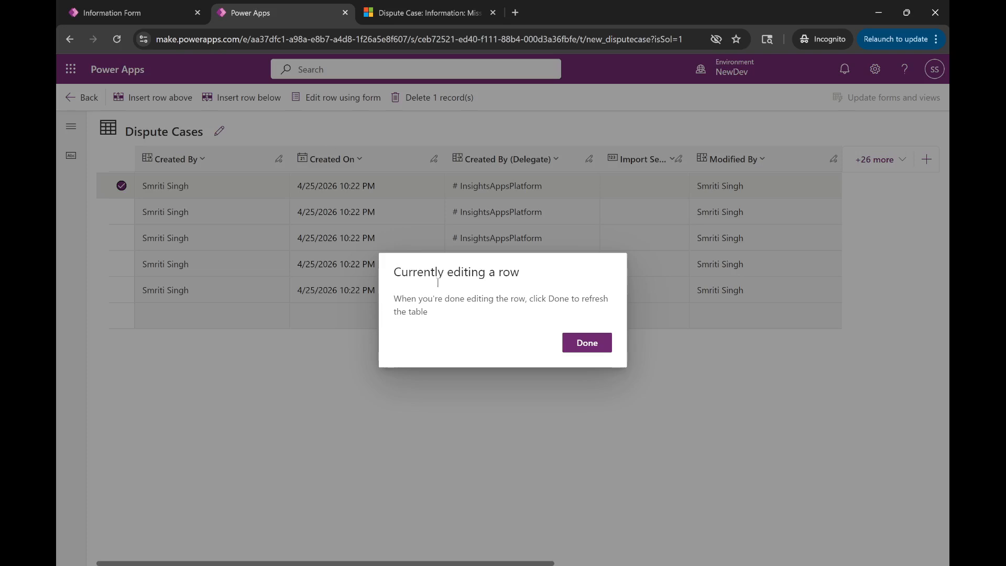
pyautogui.click(586, 344)
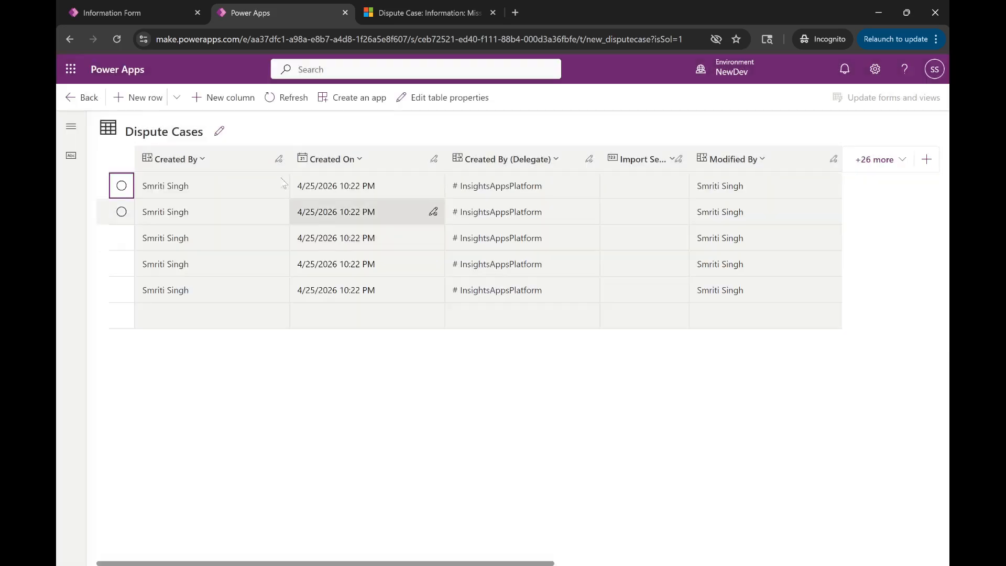
pyautogui.click(73, 102)
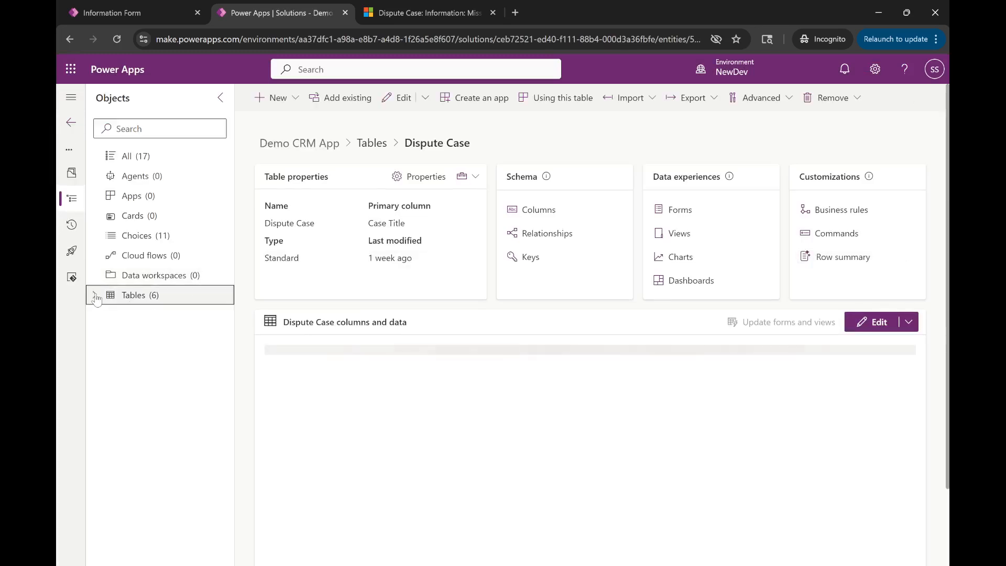
pyautogui.click(95, 295)
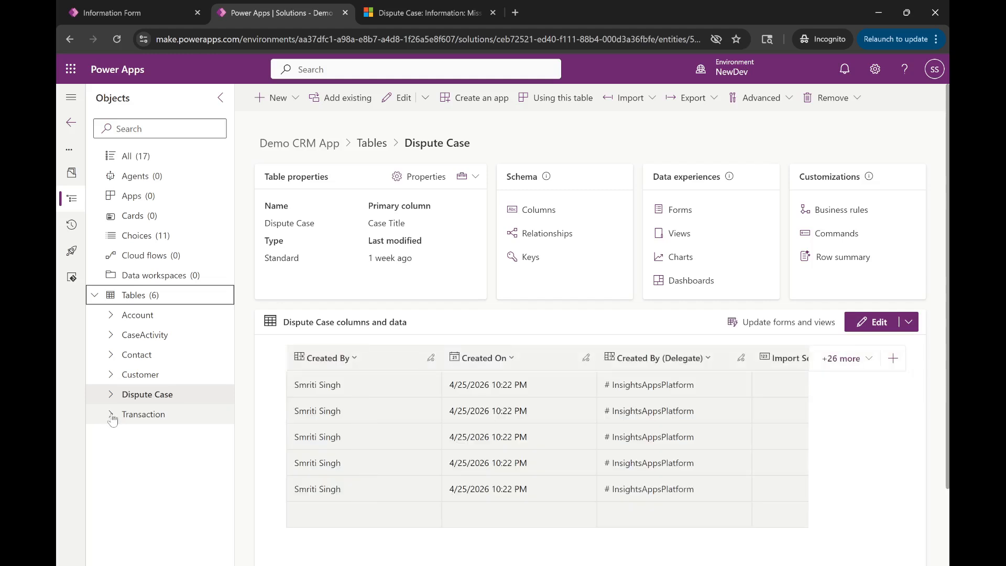
pyautogui.click(111, 415)
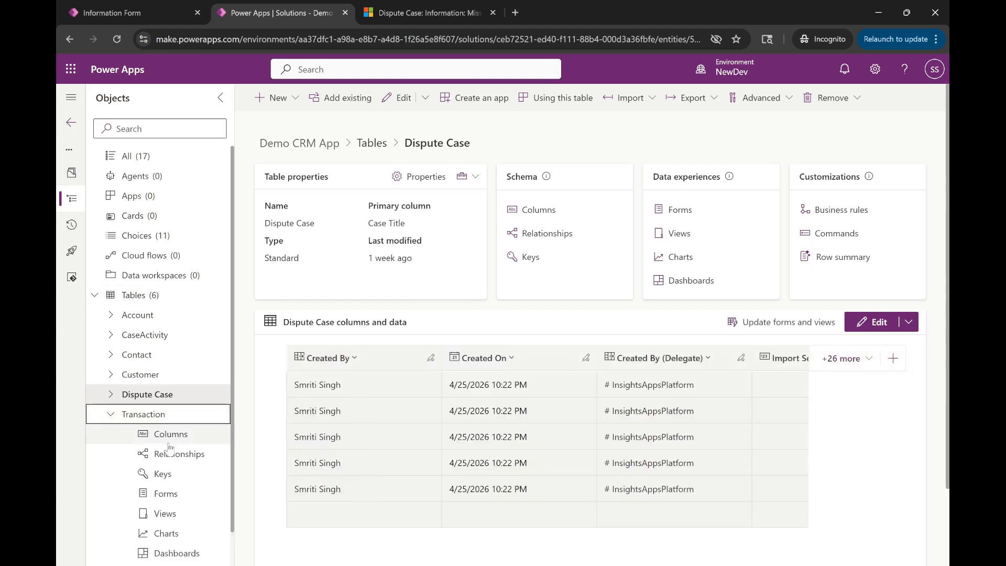
pyautogui.click(164, 516)
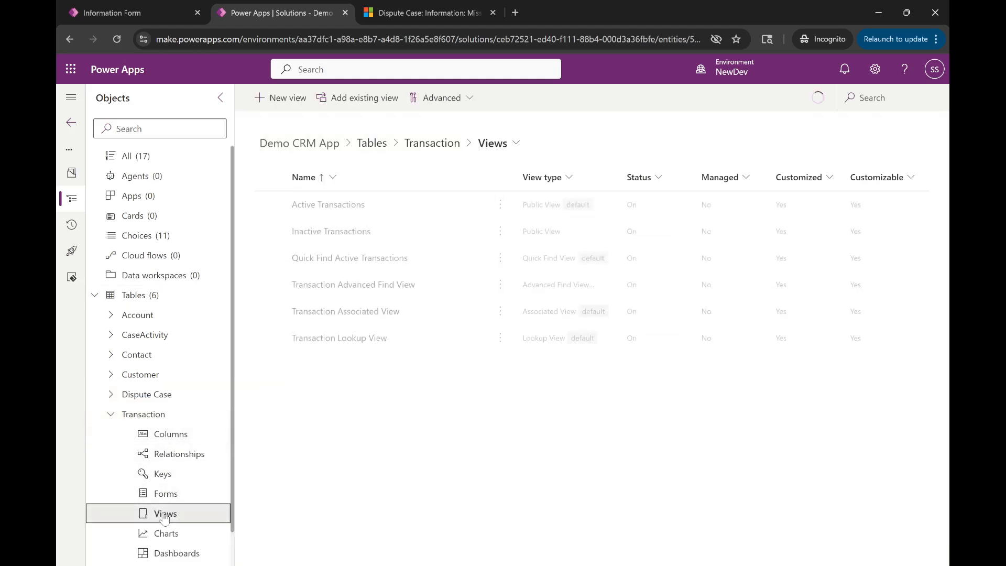
pyautogui.click(346, 206)
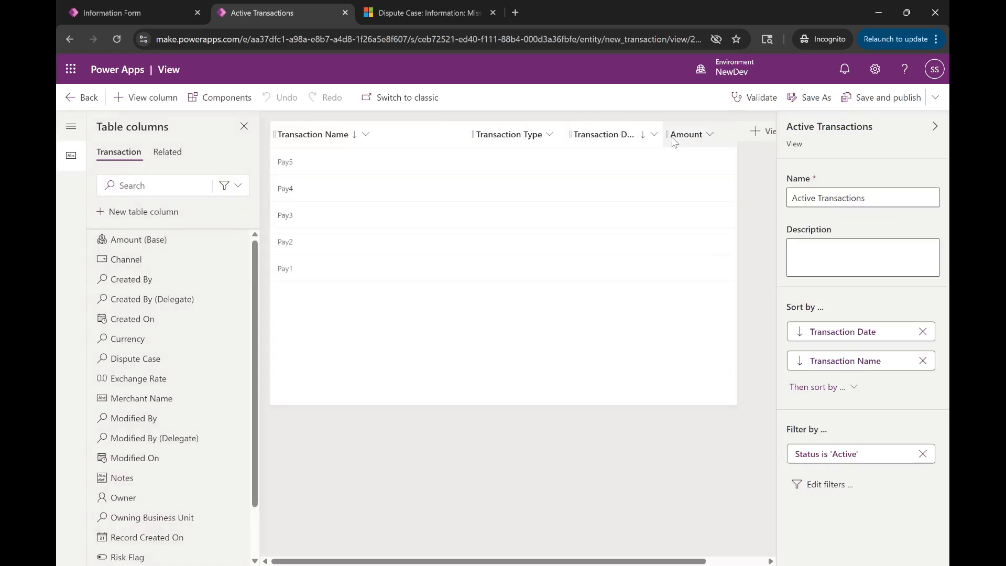
# Widen the Transaction Date column and remove the Transaction Type column from the Active Transactions view.
pyautogui.moveTo(662, 134); pyautogui.dragTo(692, 135)
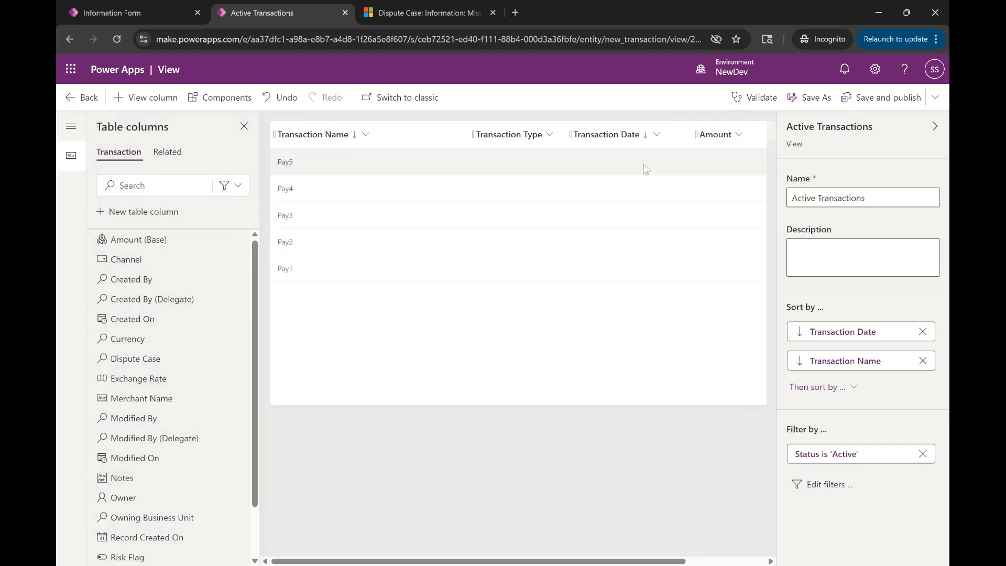
pyautogui.click(513, 138)
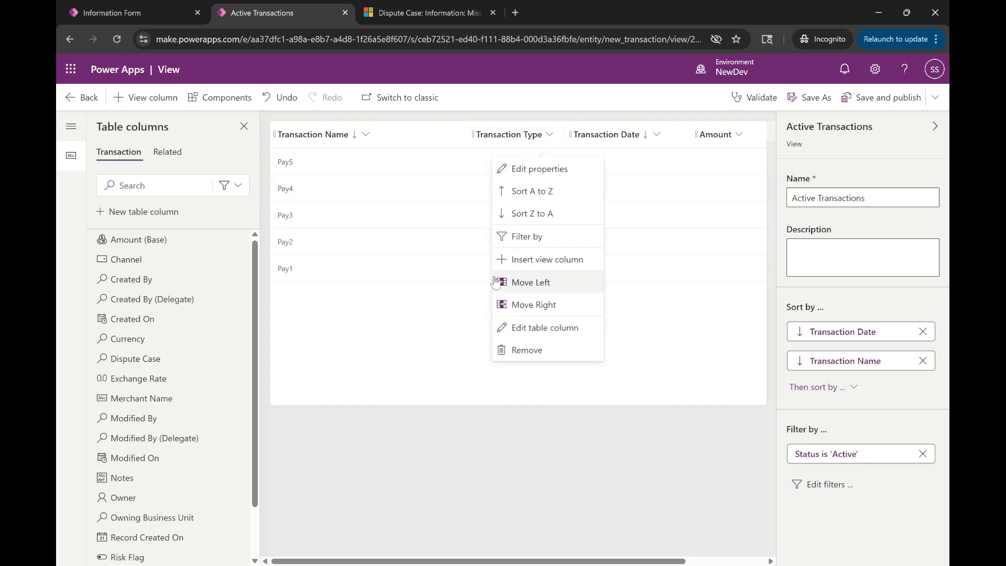
pyautogui.click(527, 351)
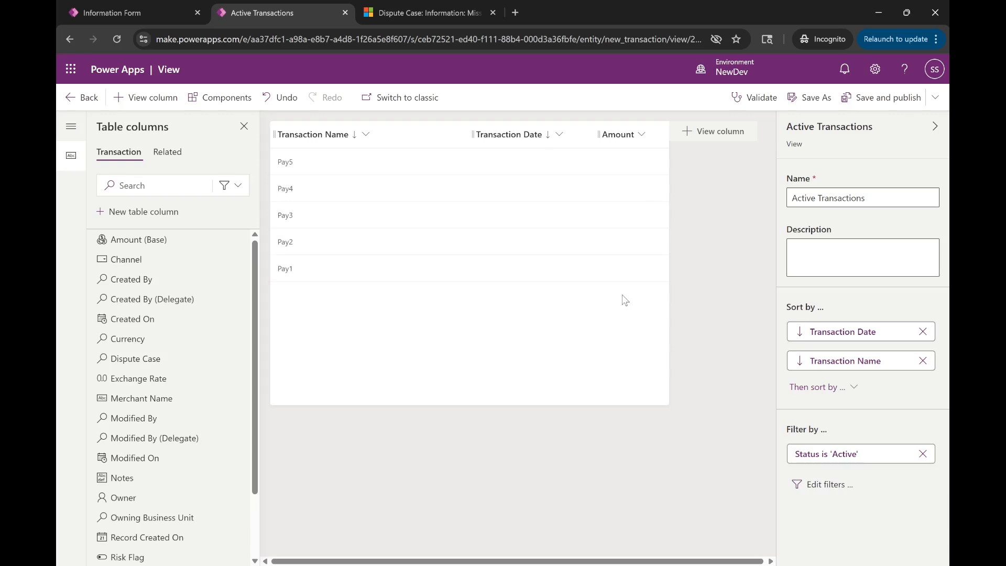
# Add the Transaction Type column back to the view and place it between Transaction Name and Transaction Date.
pyautogui.click(160, 189)
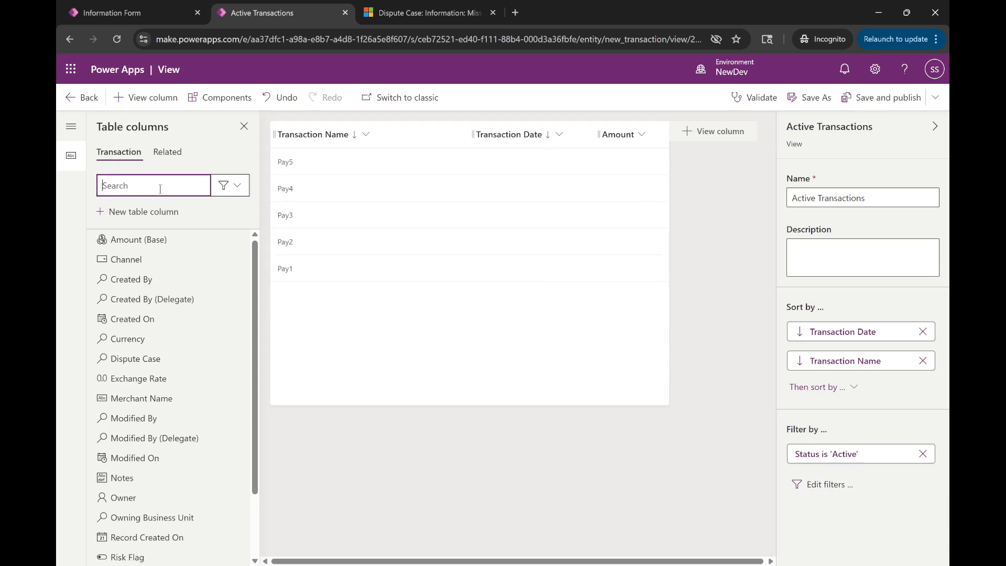
pyautogui.write('tra')
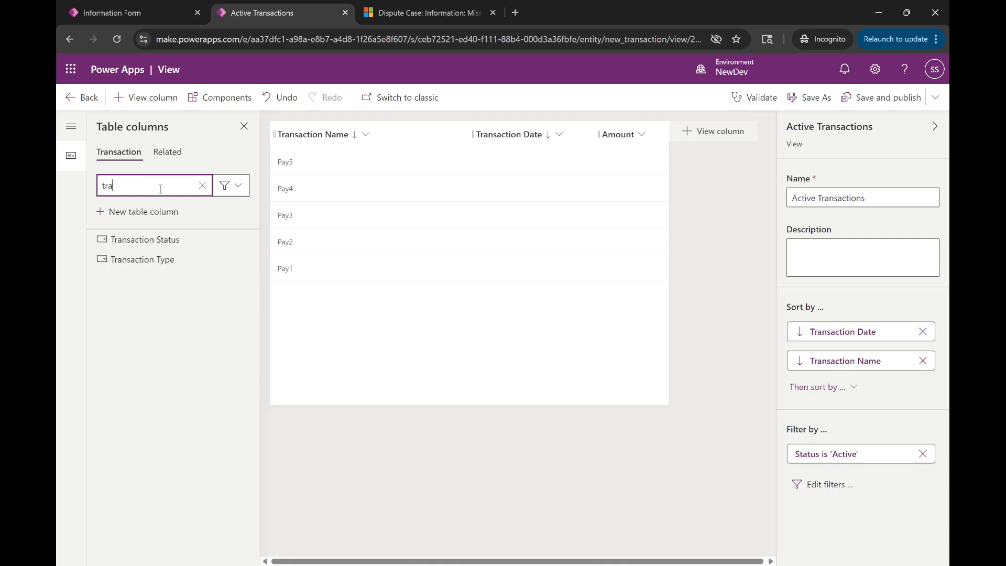
pyautogui.click(139, 261)
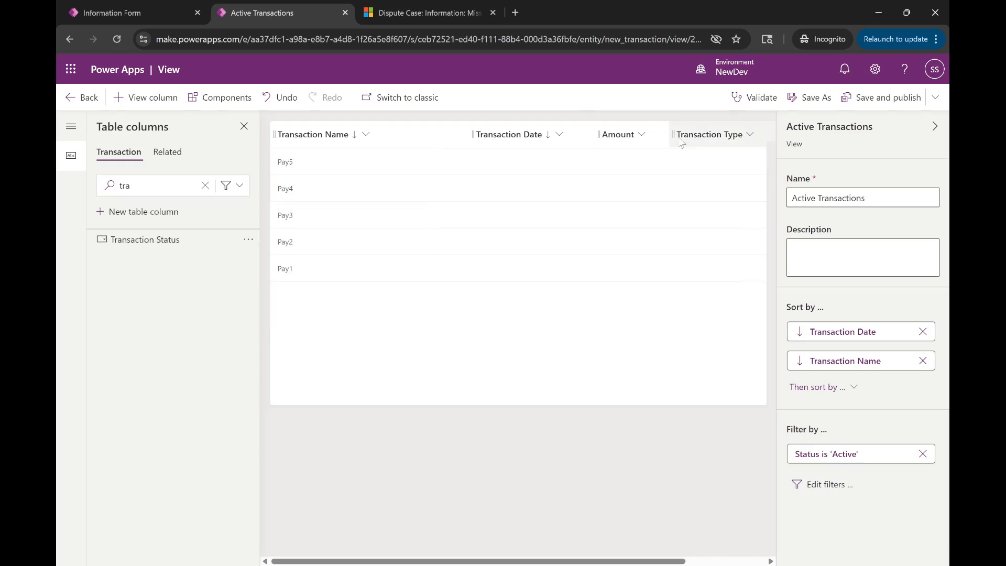
pyautogui.moveTo(694, 138); pyautogui.dragTo(616, 151)
pyautogui.moveTo(424, 146); pyautogui.dragTo(423, 144)
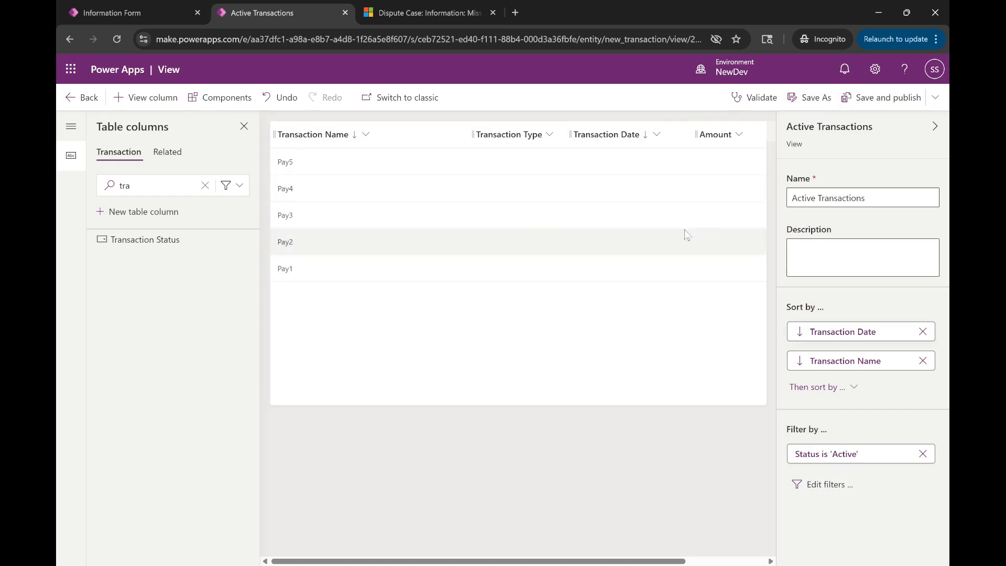
# Return to the Dispute Case form and review the transactions subgrid.
pyautogui.click(135, 13)
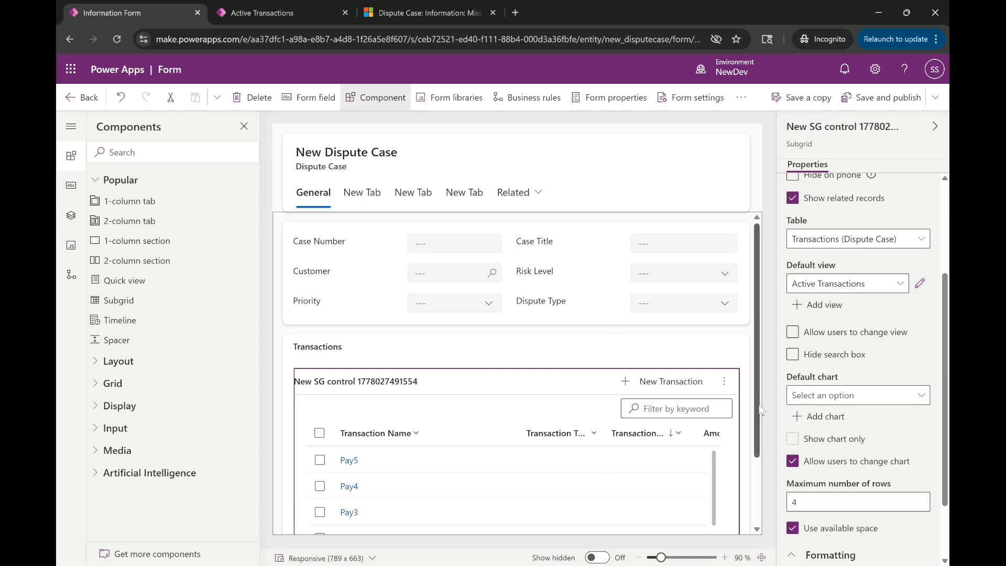
pyautogui.scroll(-2, 761, 410)
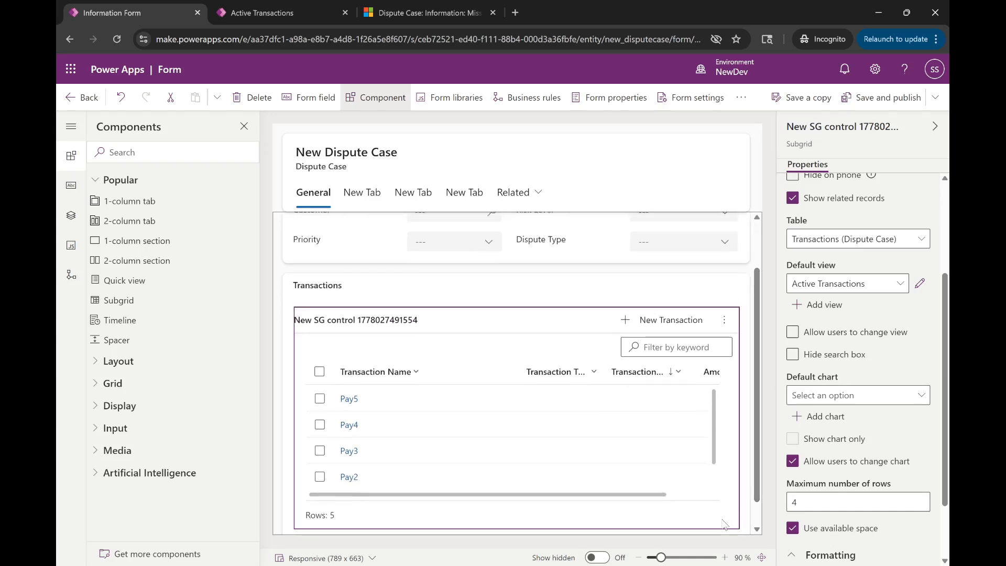